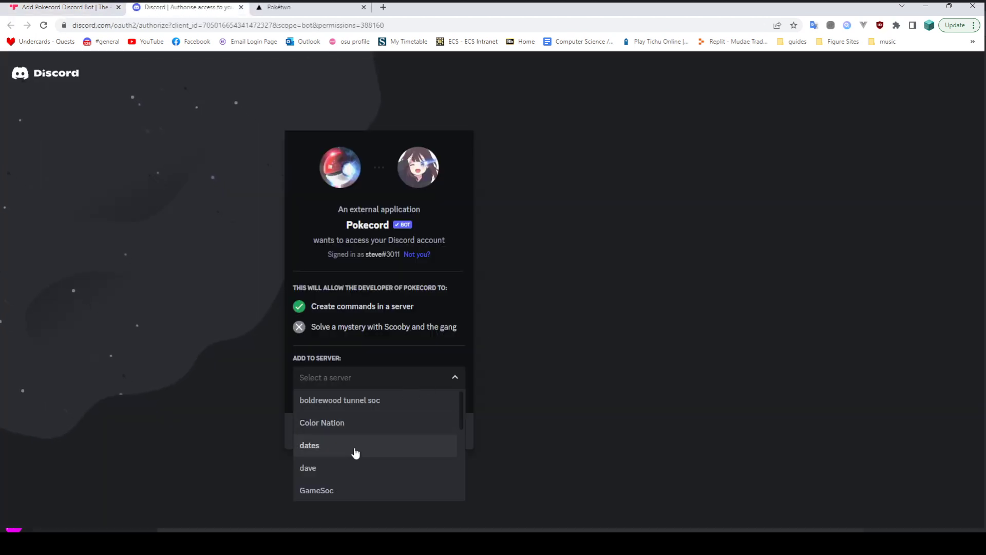
Step: Authorise Pokecord with all requested permissions on the dave server, and open the Pokétwo bot's invitation from its website
click(356, 465)
click(434, 434)
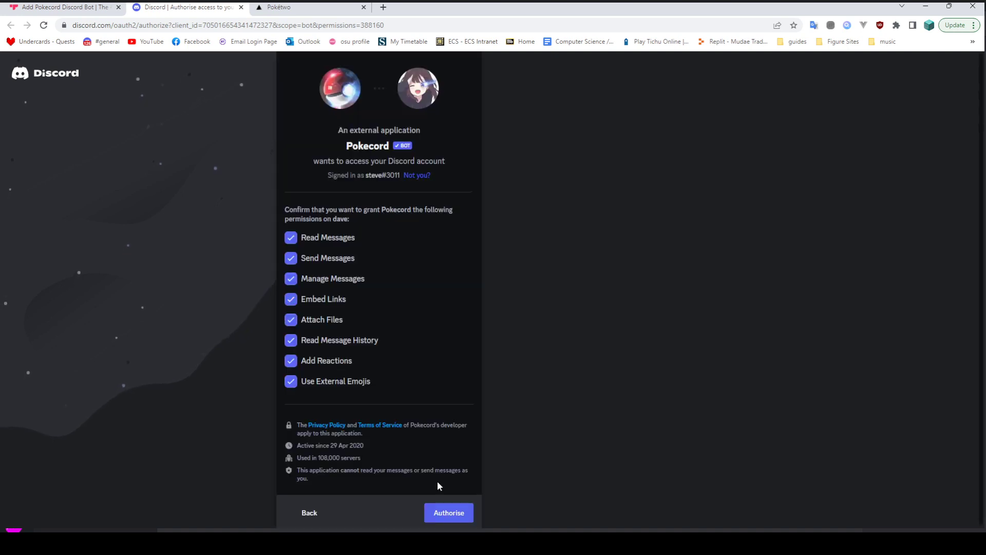
click(446, 513)
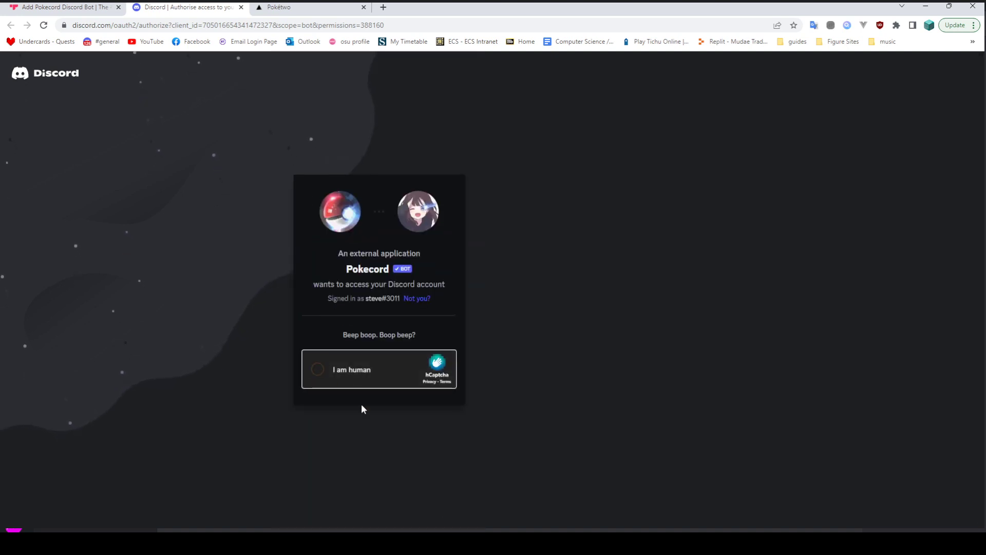
click(323, 6)
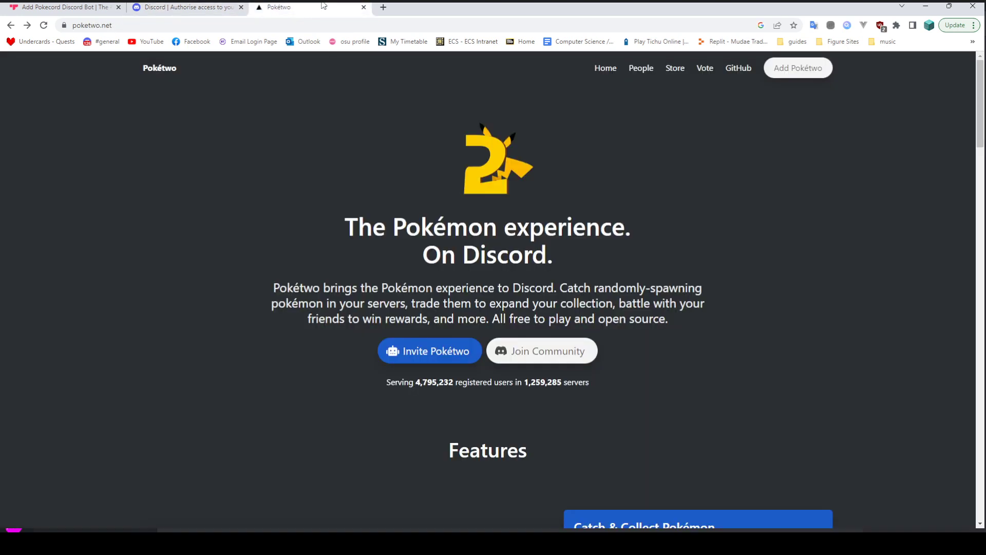
click(424, 351)
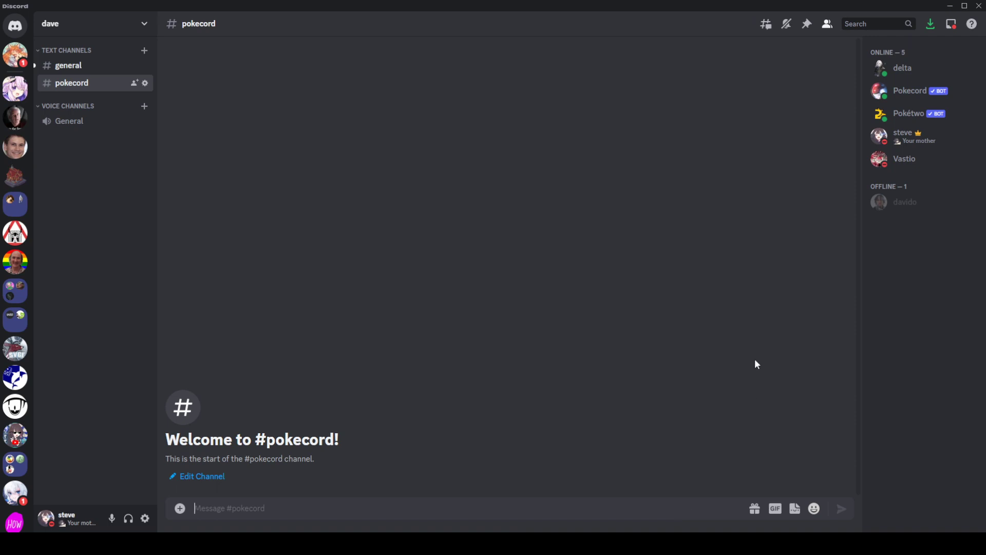
click(896, 96)
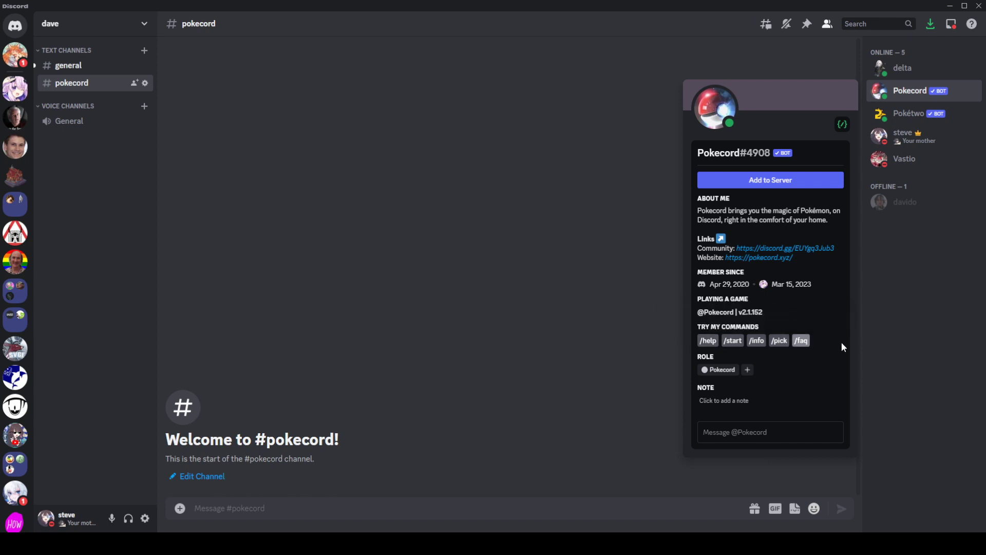
click(640, 508)
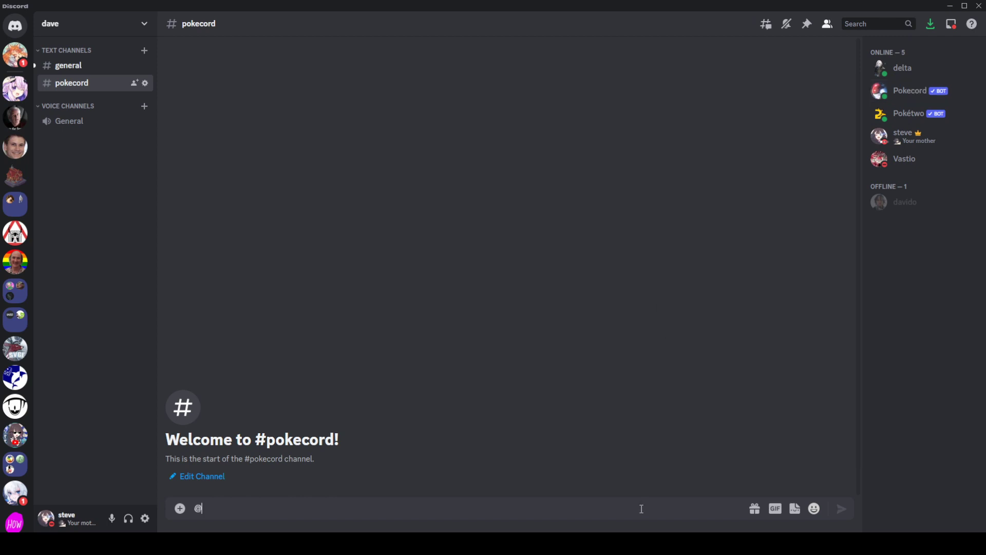
text(@)
key(Down)
key(Down)
key(Down)
key(Down)
key(Down)
key(Up)
key(Return)
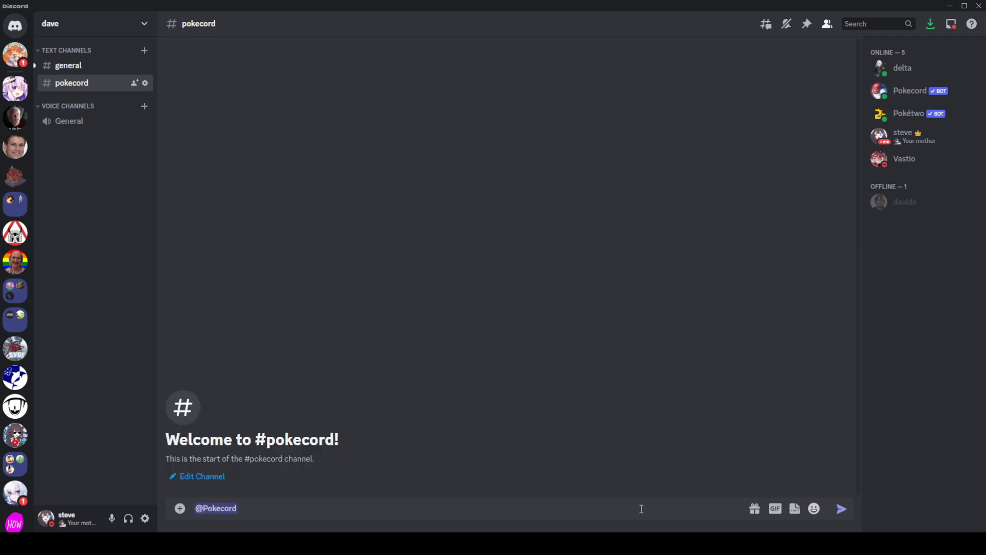
text(help)
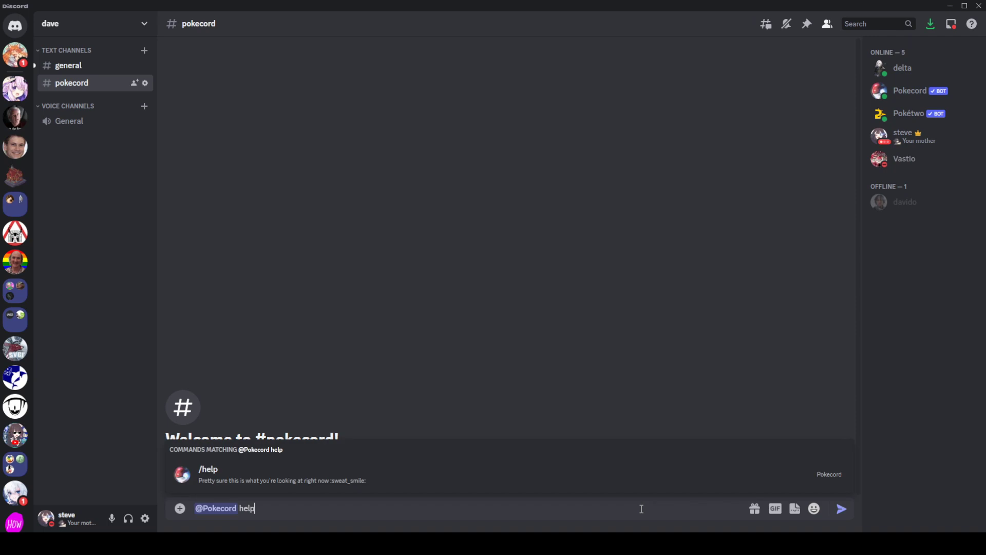
key(Return)
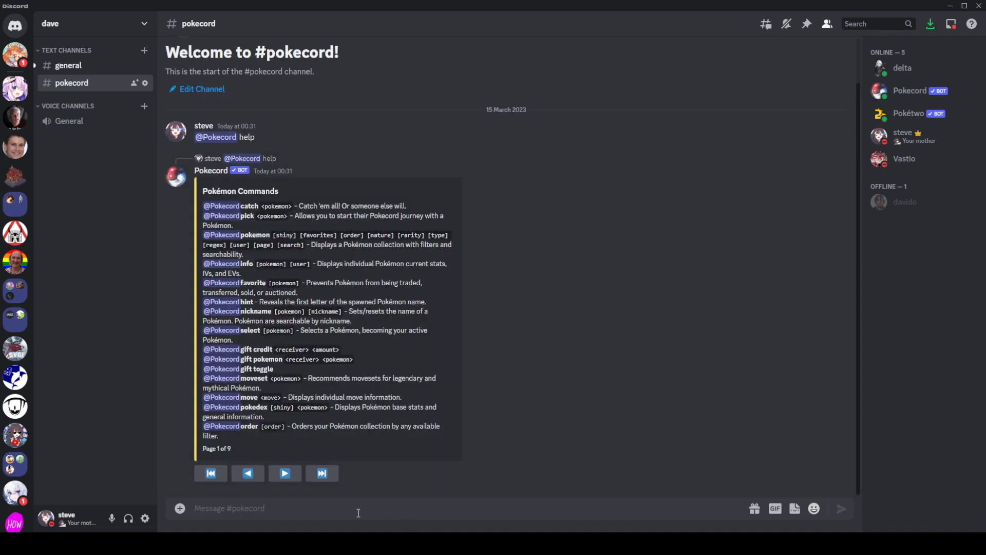
click(281, 476)
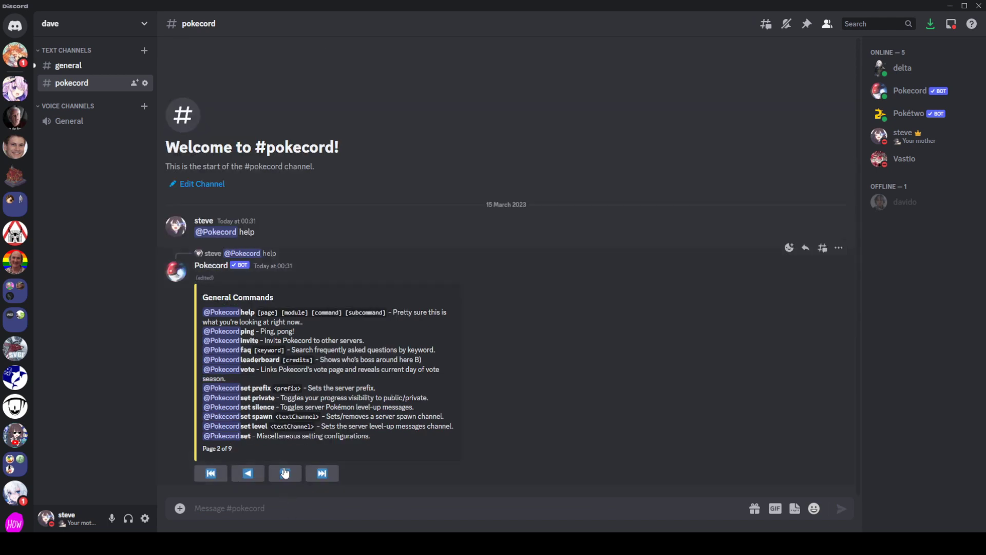
click(293, 511)
text(@)
key(Tab)
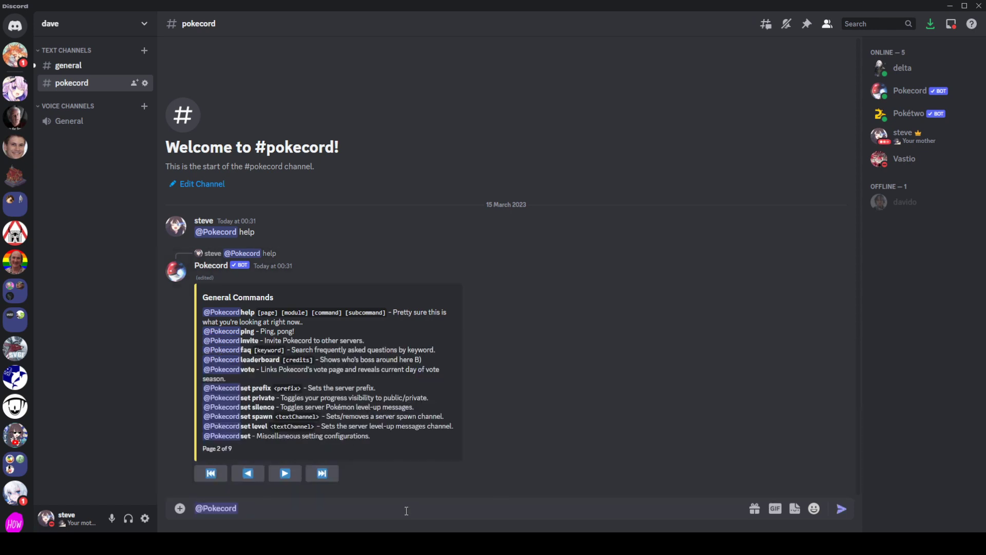
text(set spawn #poke)
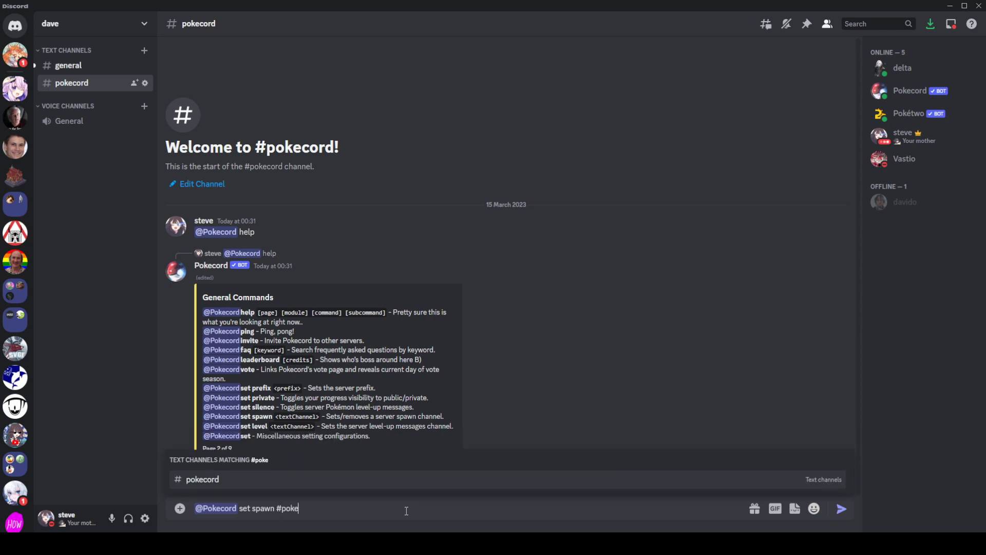
key(Tab)
key(Return)
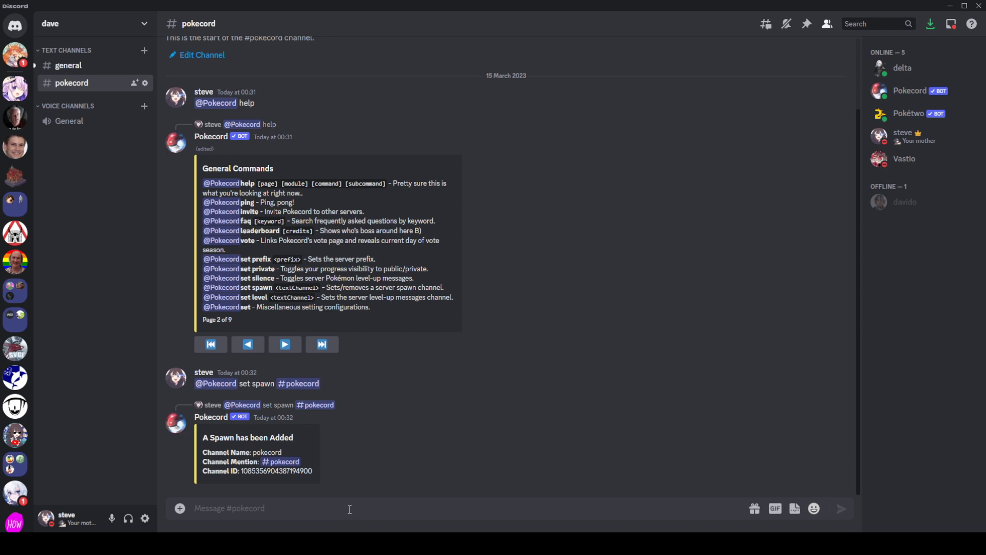
text(@)
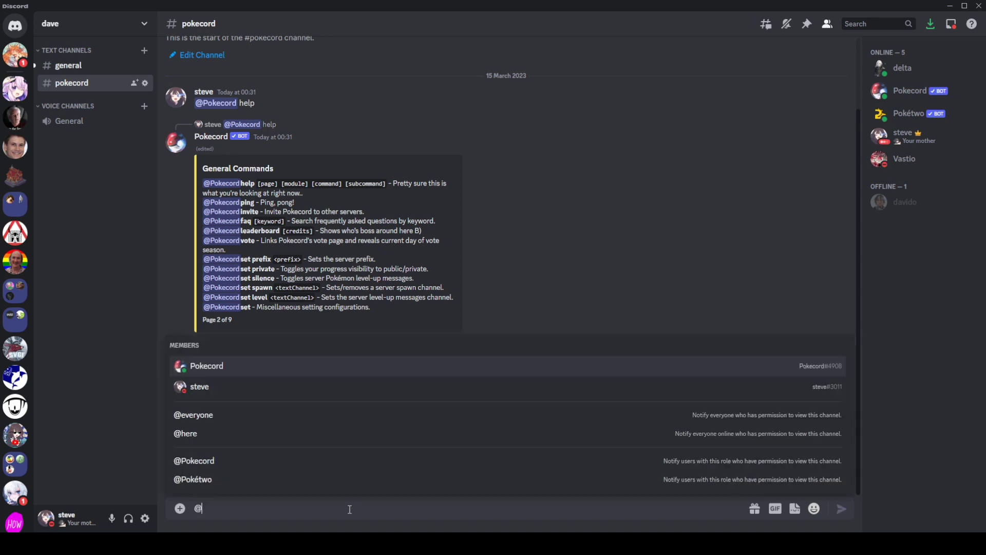
text(pok)
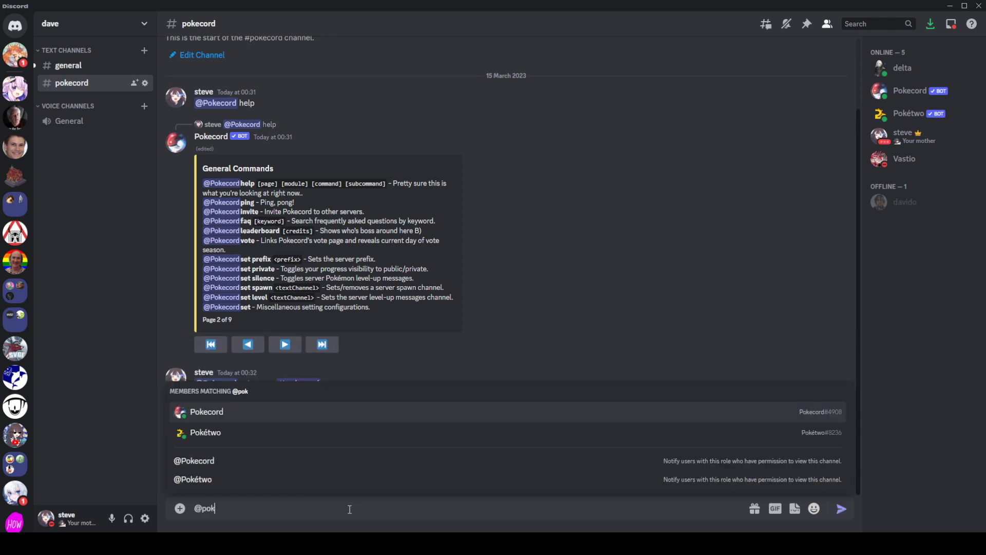
key(Down)
key(Return)
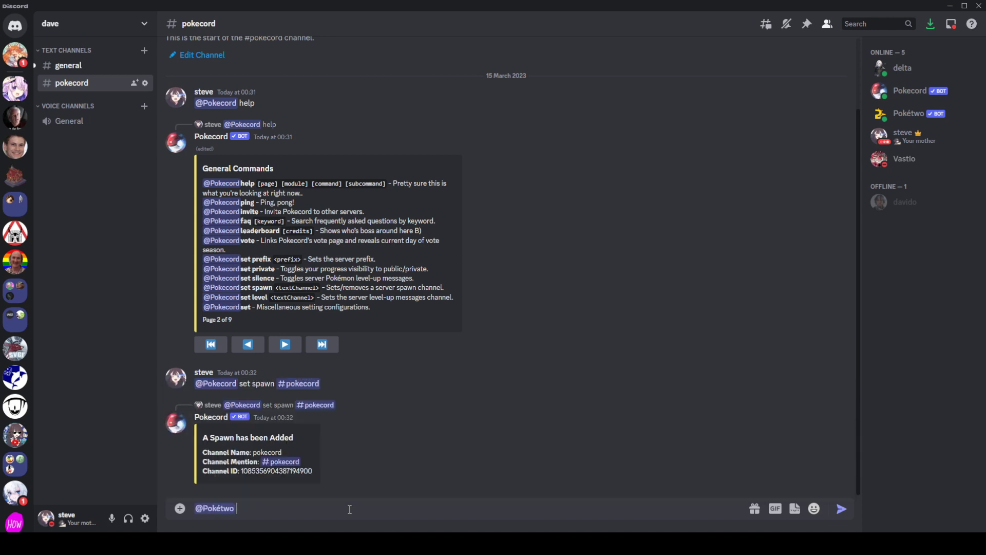
text(help)
key(Return)
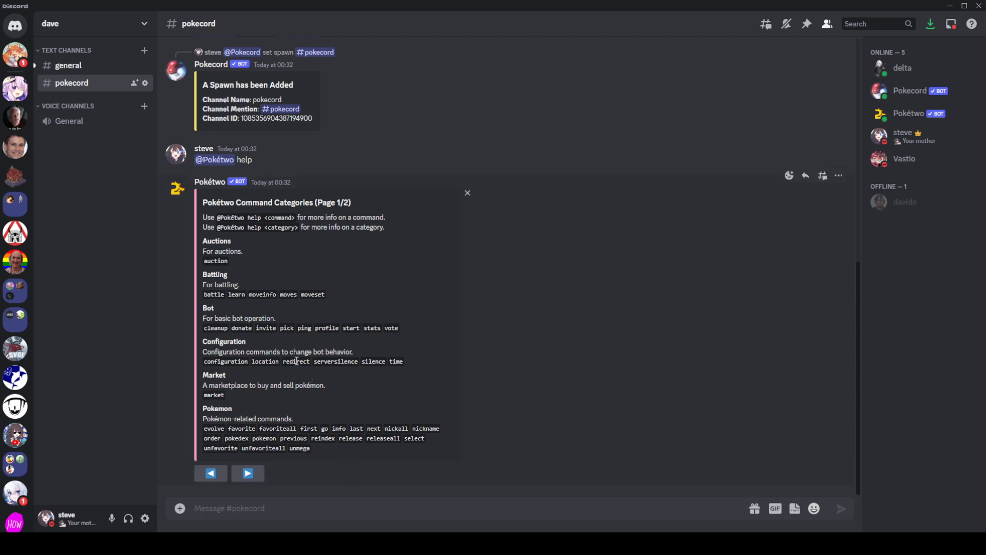
double_click(296, 361)
click(331, 503)
text(@)
key(Tab)
text(redirect #)
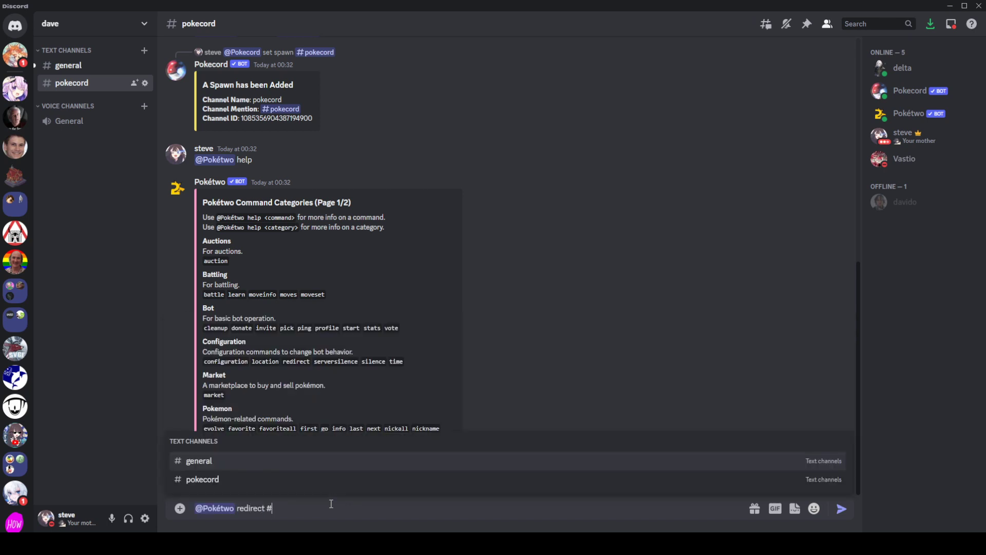
text(poke)
key(Tab)
key(Return)
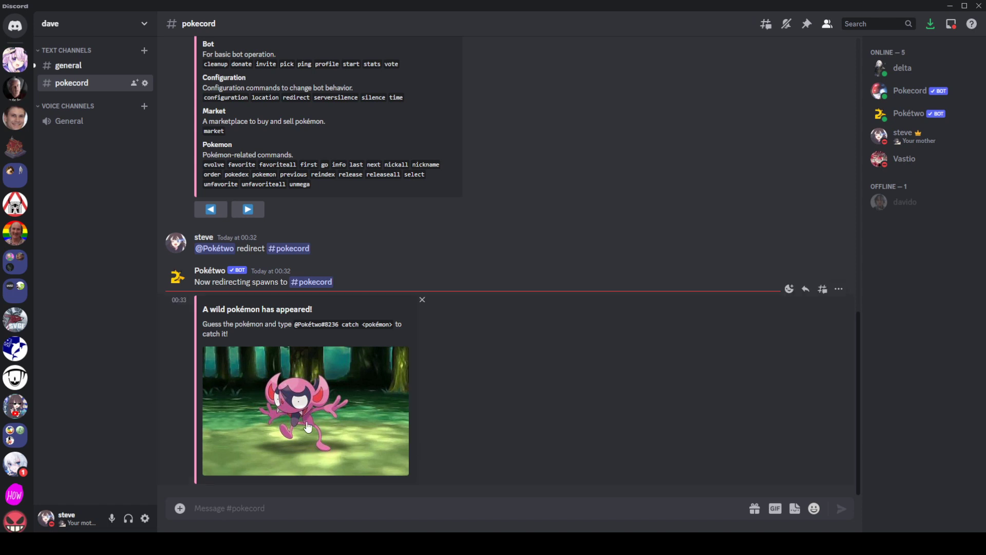
key(alt+Up)
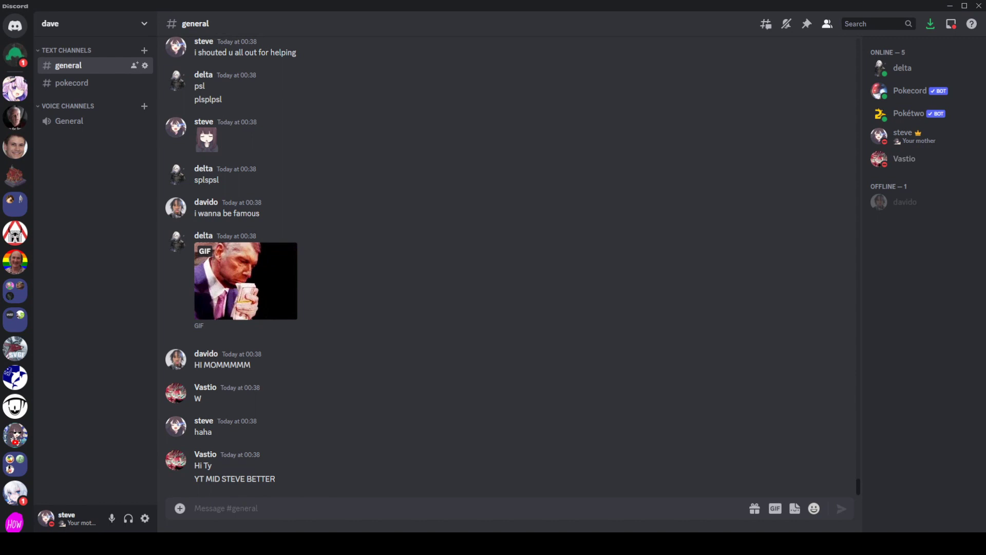
key(alt+Down)
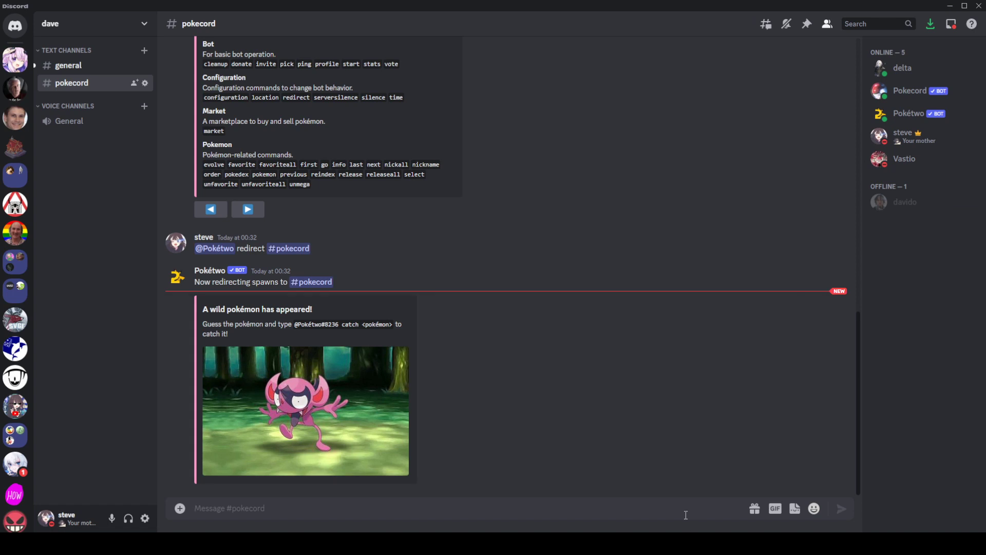
text(@)
key(Tab)
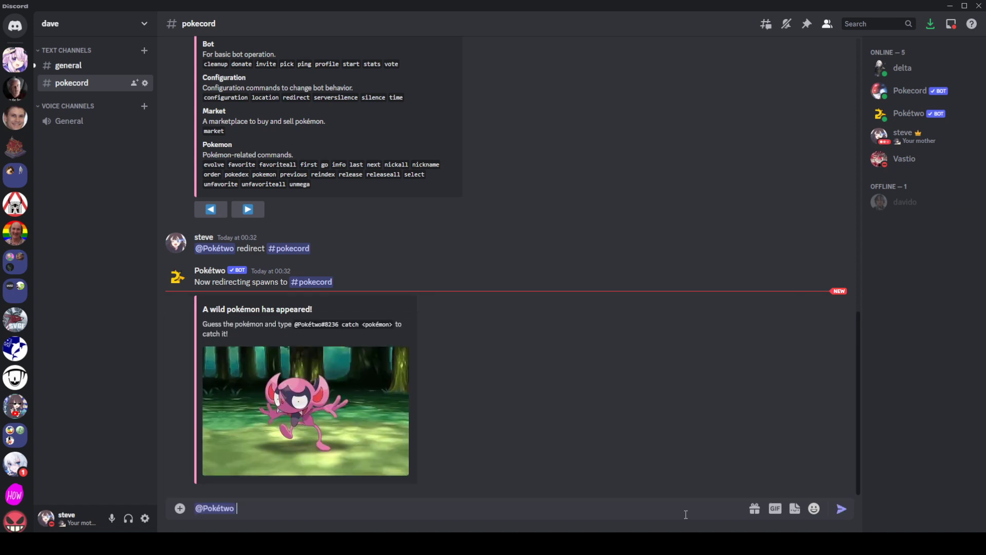
text(catch idimp)
key(Return)
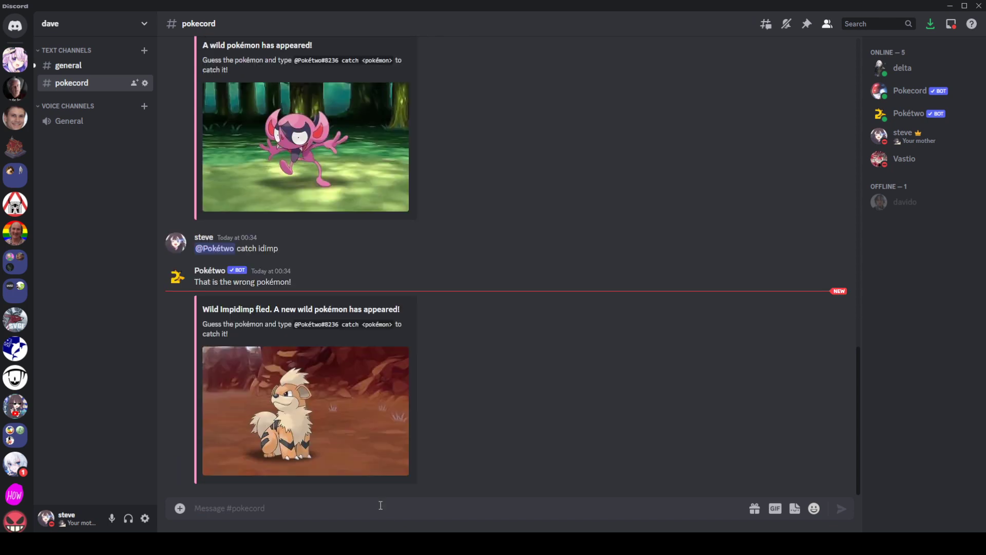
text(Impidimp)
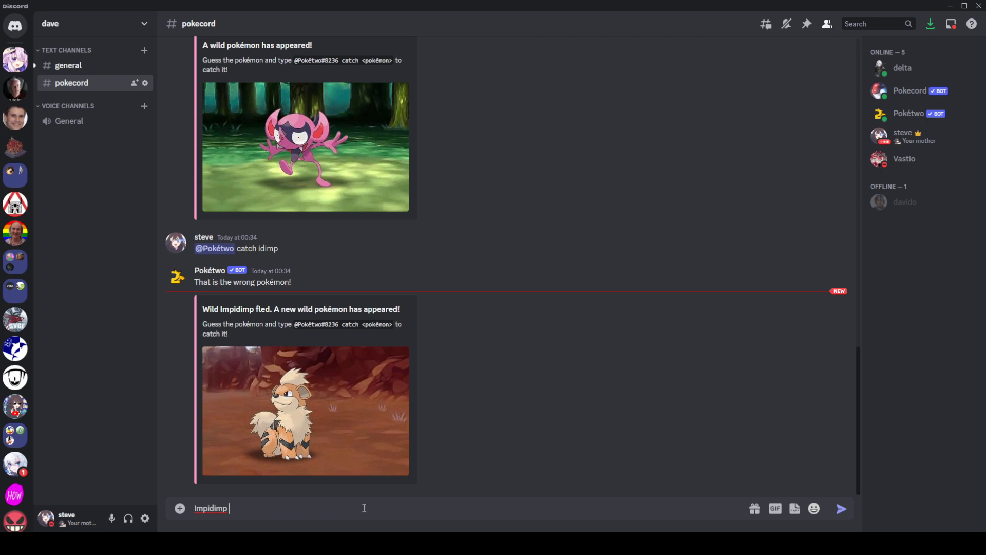
key(ctrl+a)
key(BackSpace)
text(@)
key(Tab)
text(catc)
key(BackSpace)
key(BackSpace)
key(BackSpace)
key(BackSpace)
text(catch)
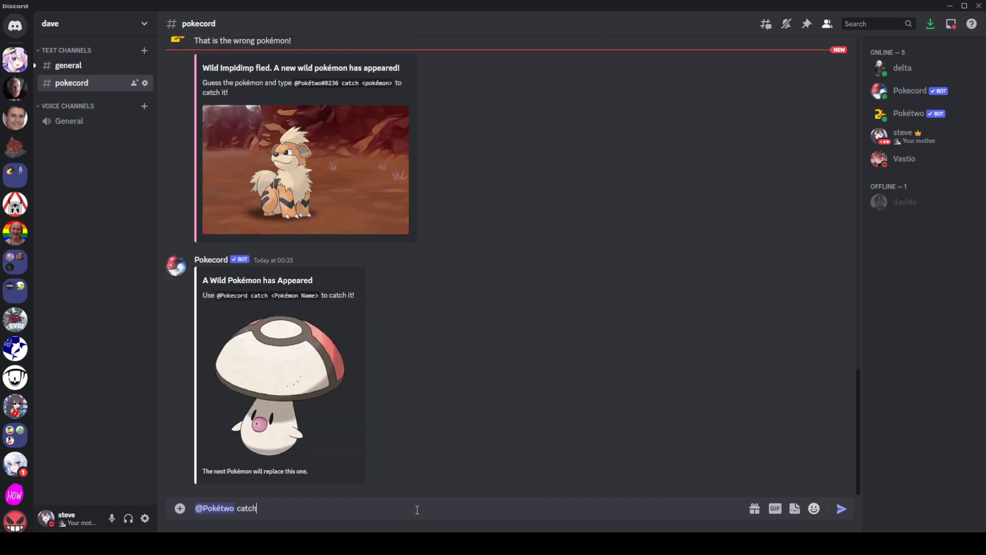
text( growlithe)
key(Return)
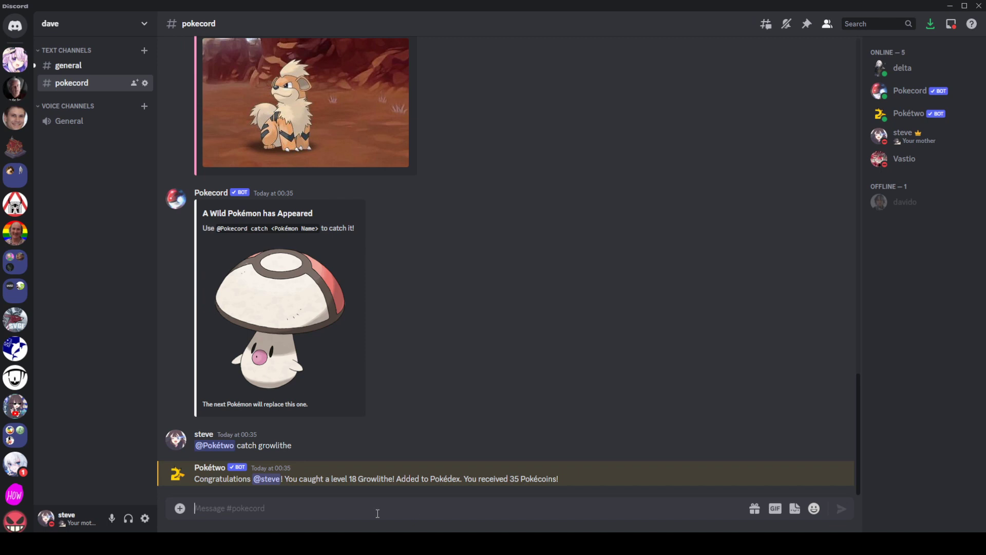
text(@)
key(Down)
key(Down)
key(Tab)
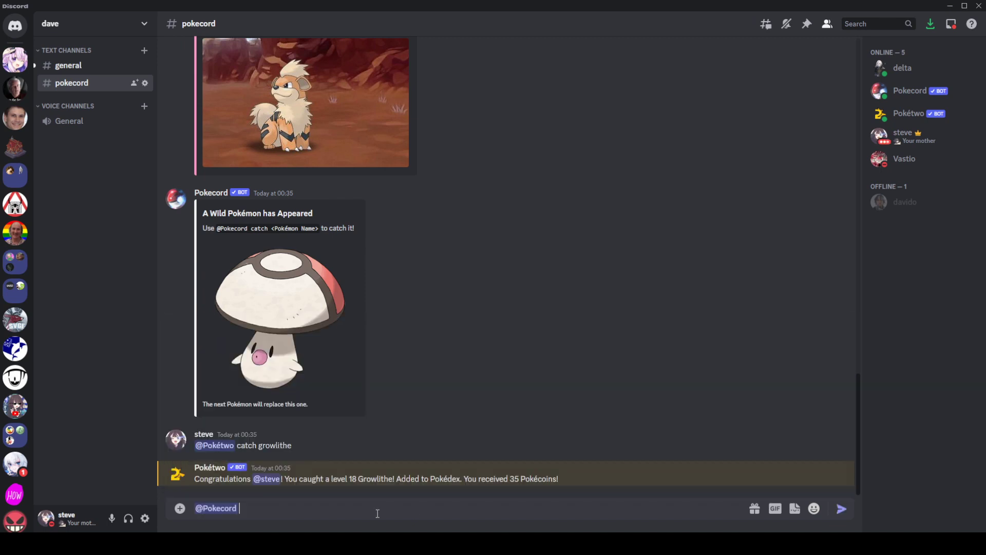
text(catch)
text(foongus)
key(Return)
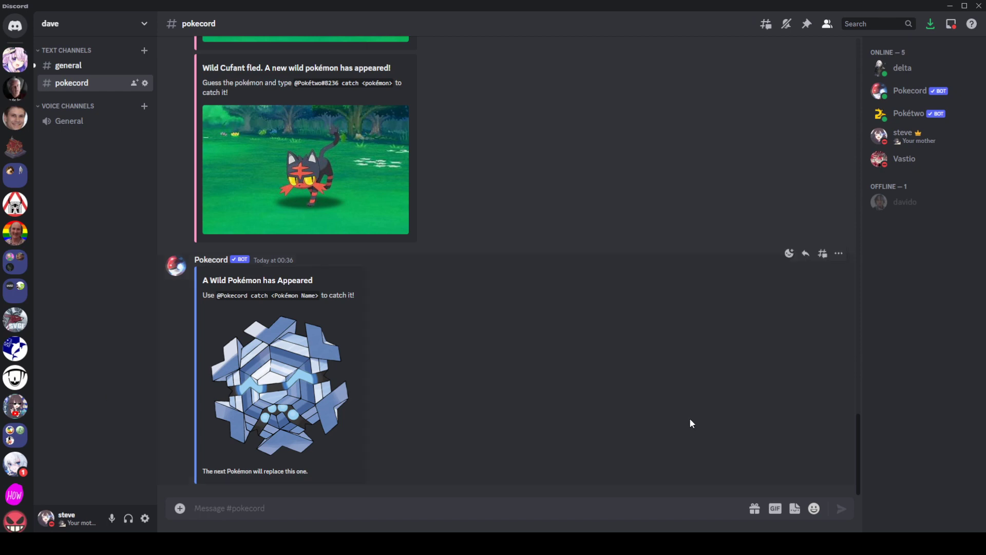
scroll(728, 387, up, 15)
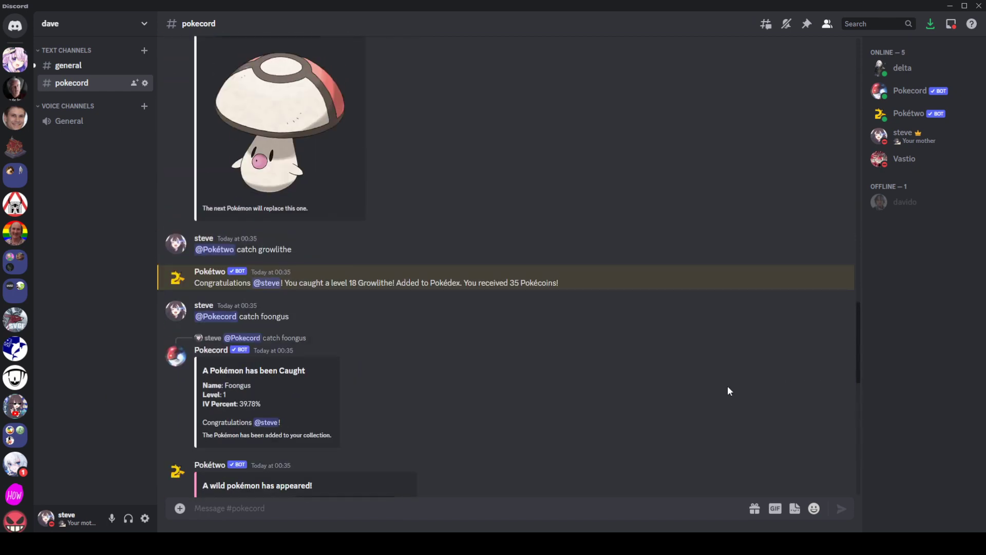
scroll(728, 390, down, 10)
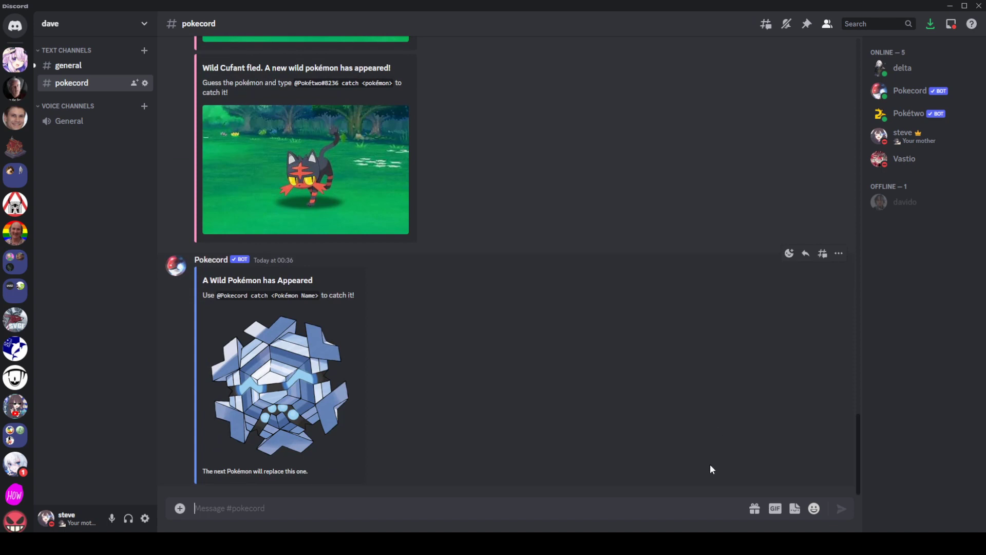